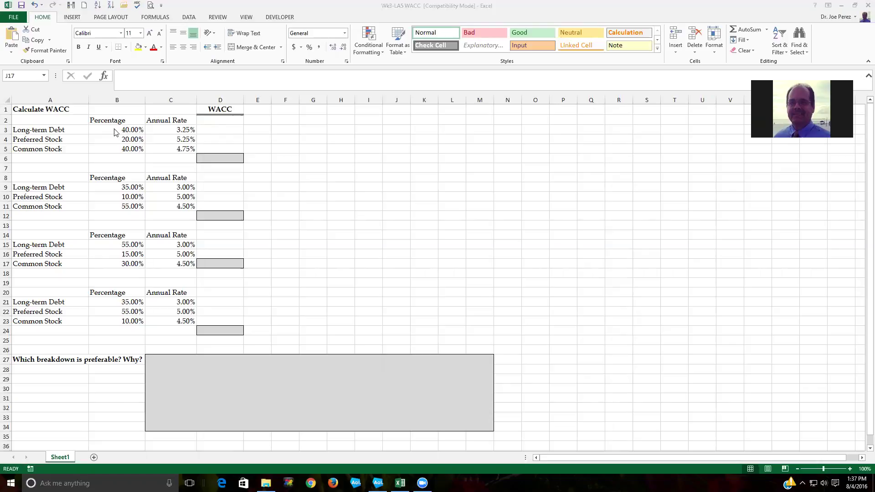
# Total the first breakdown's percentages in B6 with a SUM of B3:B5.
pyautogui.click(116, 132)
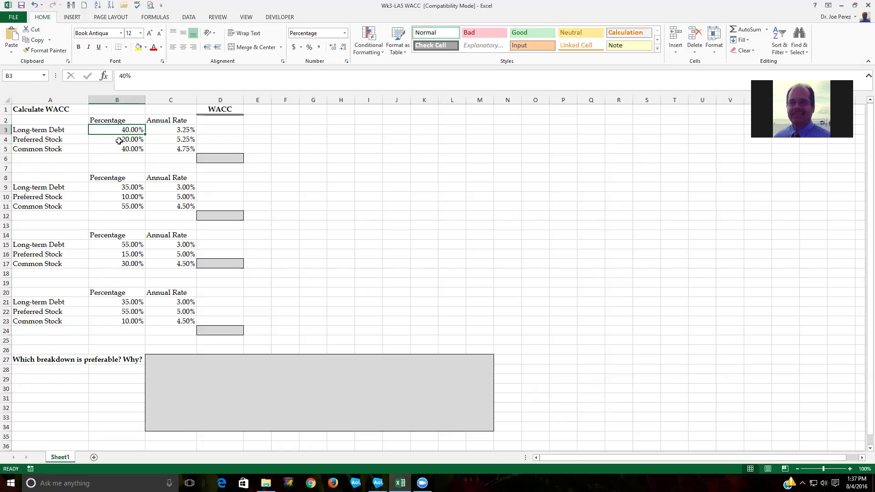
pyautogui.click(119, 141)
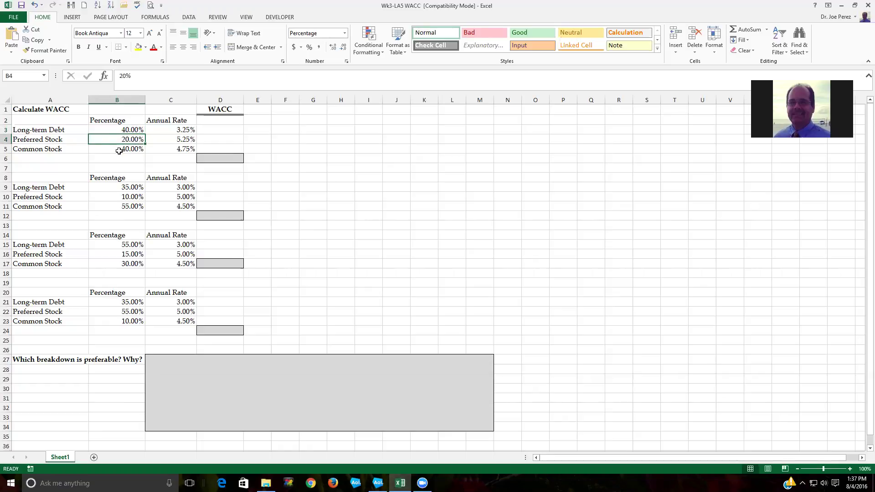
pyautogui.click(119, 151)
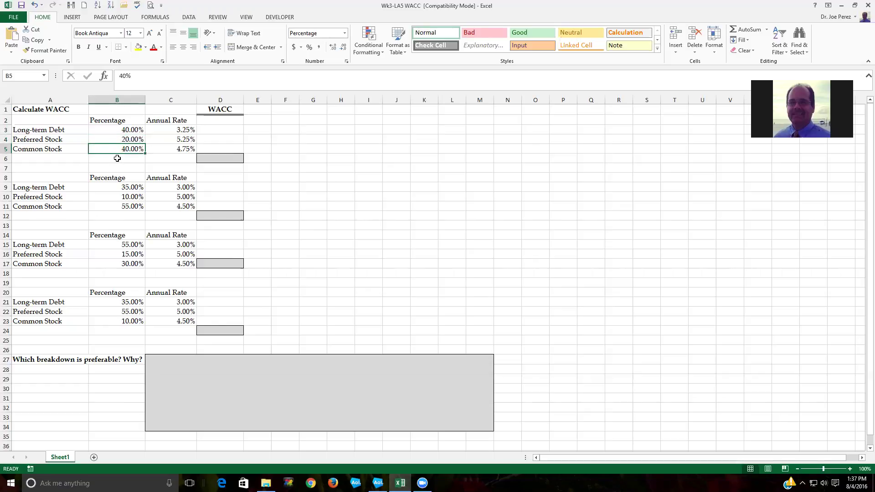
pyautogui.click(120, 159)
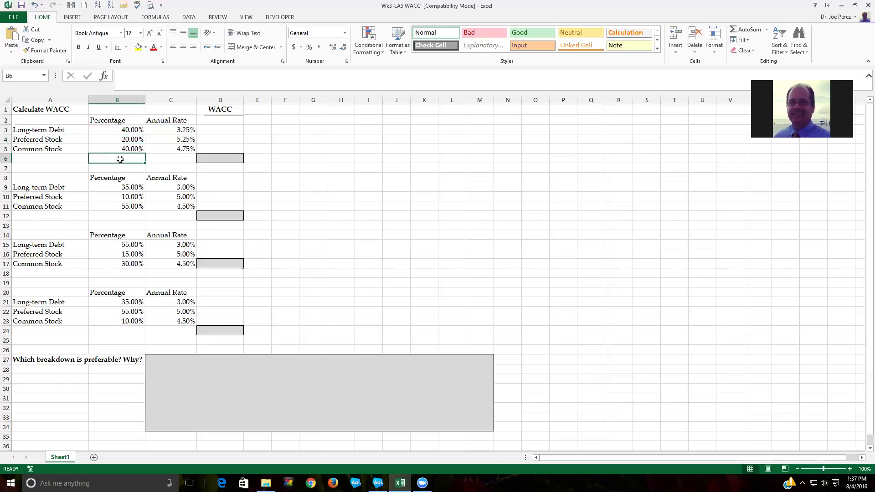
pyautogui.write('=sum')
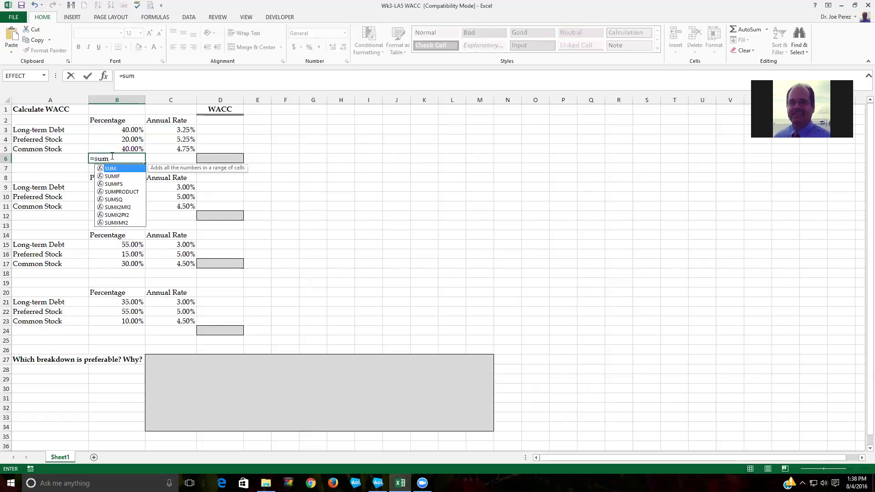
pyautogui.write('(')
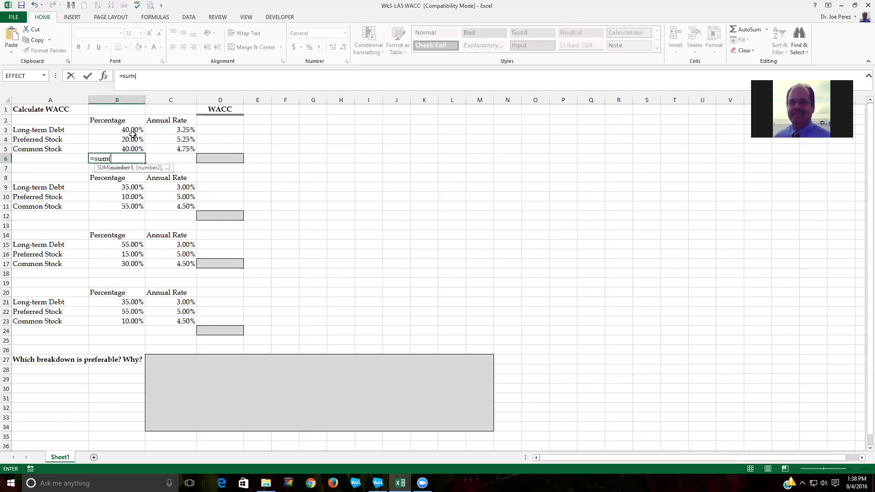
pyautogui.moveTo(124, 127); pyautogui.dragTo(130, 149)
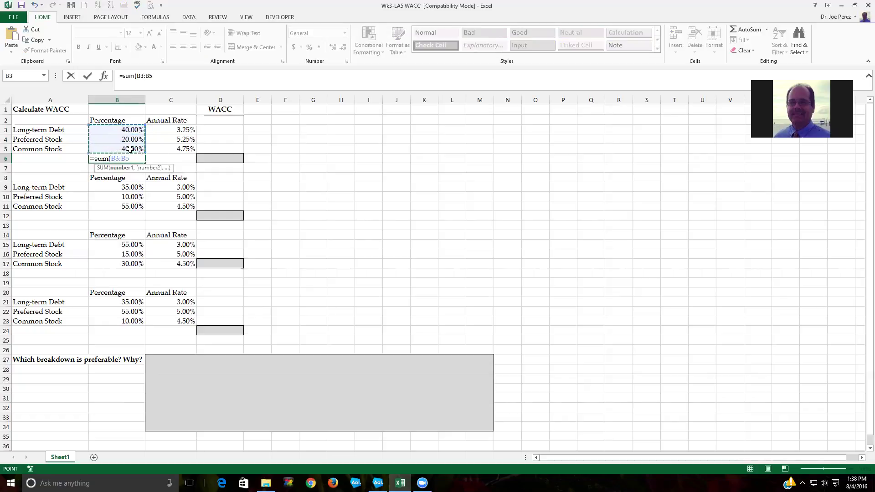
pyautogui.press('Return')
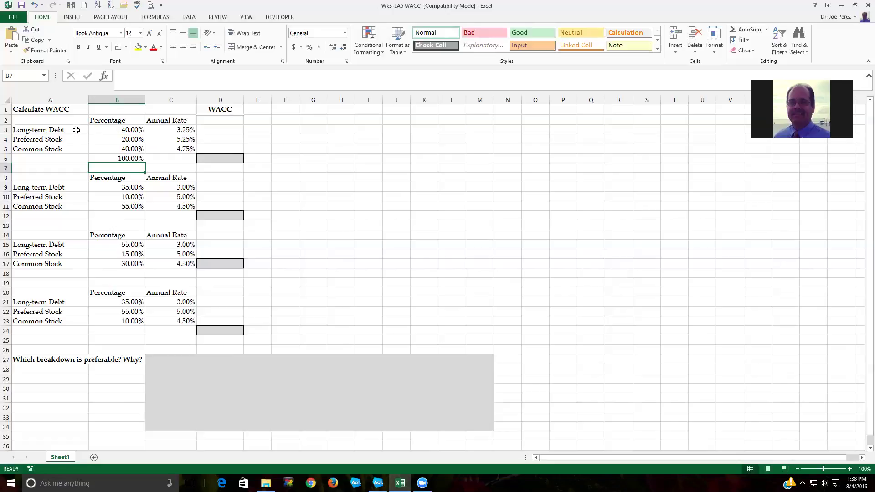
# Calculate the weighted cost of long-term debt for the first breakdown in D3 with =B3*C3.
pyautogui.click(161, 129)
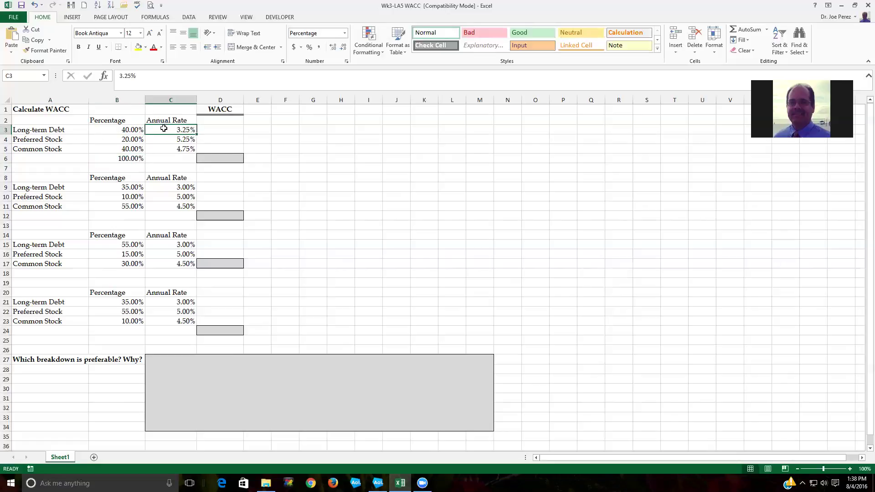
pyautogui.click(186, 138)
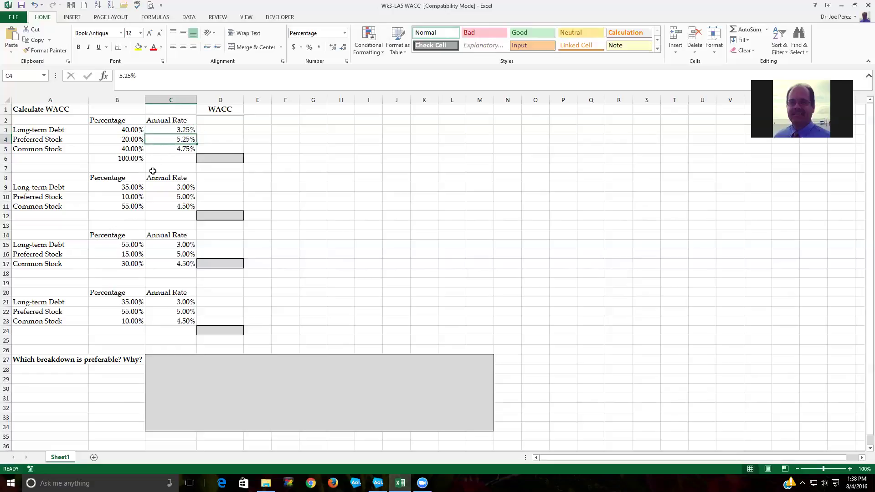
pyautogui.click(174, 150)
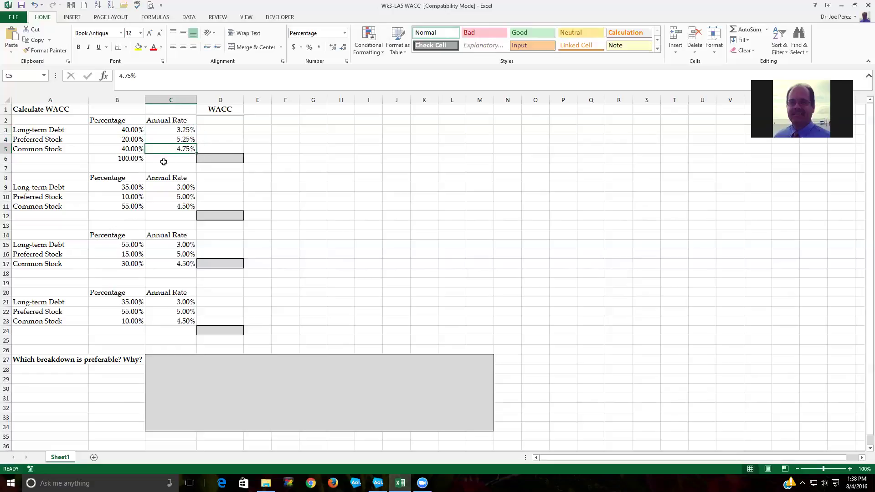
pyautogui.click(230, 129)
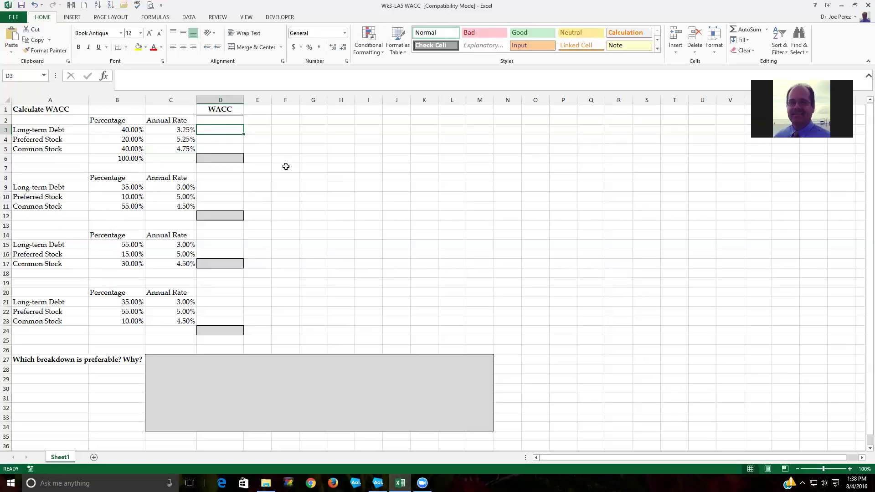
pyautogui.write('=')
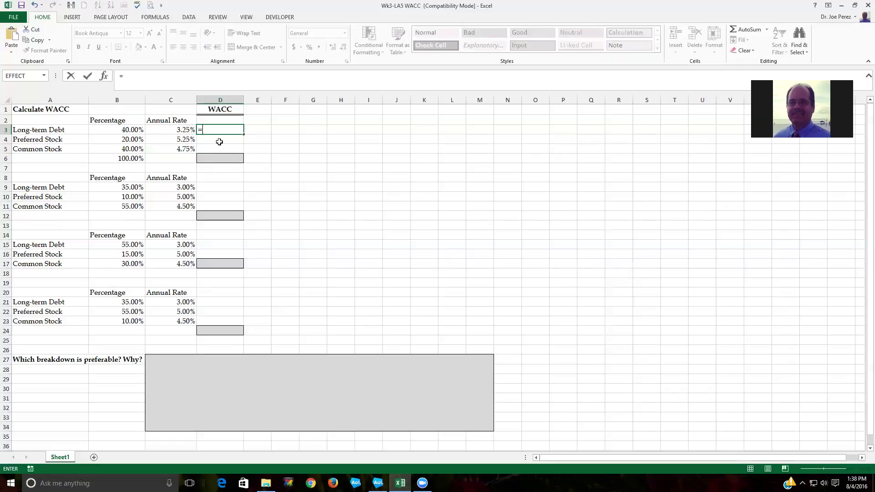
pyautogui.click(125, 132)
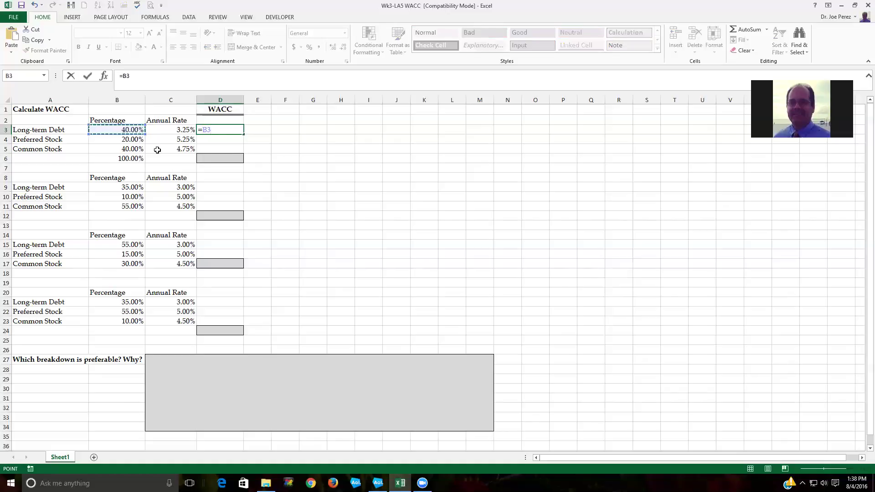
pyautogui.write('*')
pyautogui.click(180, 133)
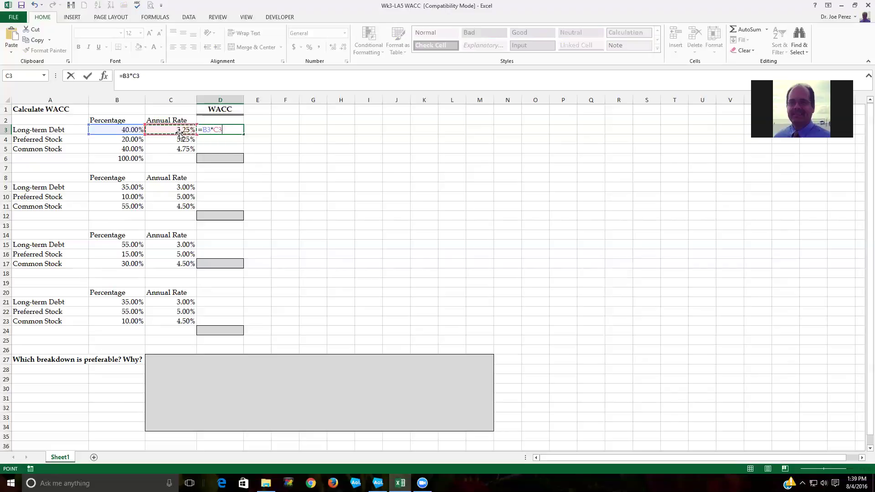
pyautogui.press('Return')
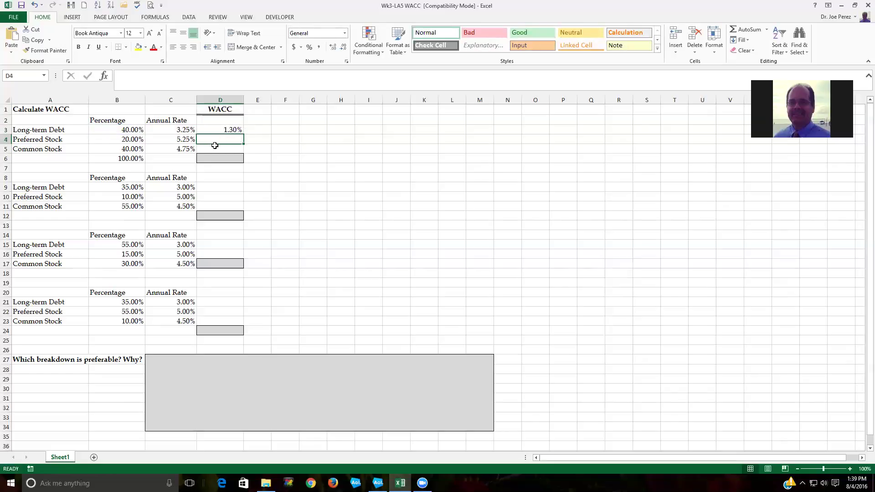
# Calculate the weighted cost of preferred stock for the first breakdown in D4 with =B4*C4.
pyautogui.write('=')
pyautogui.click(134, 138)
pyautogui.write('*')
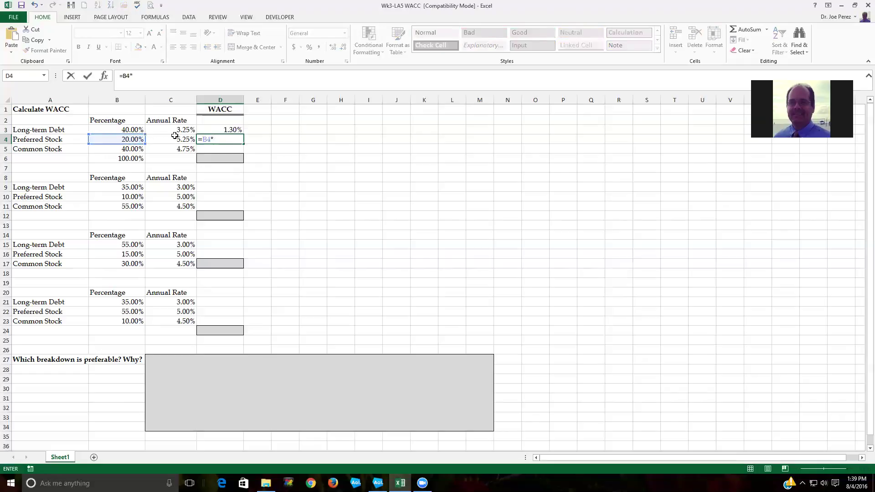
pyautogui.click(176, 138)
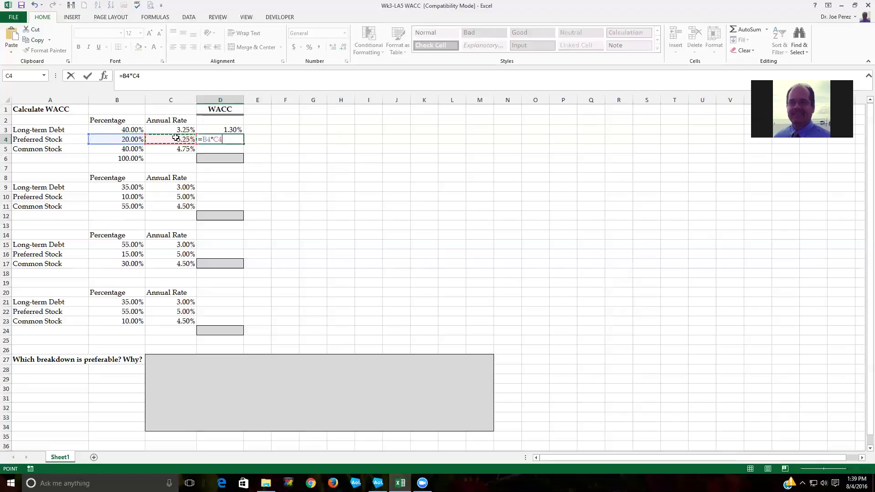
pyautogui.press('Return')
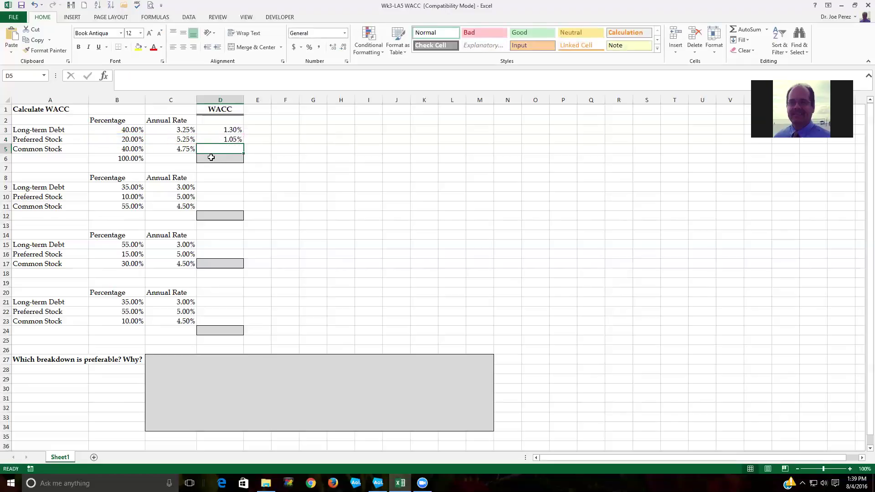
# Calculate the weighted cost of common stock for the first breakdown in D5 with =B5*C5.
pyautogui.write('=')
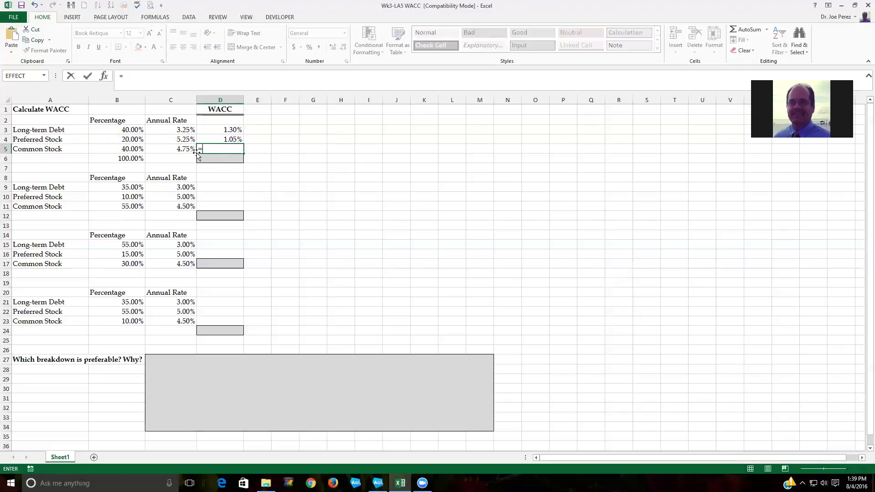
pyautogui.click(138, 150)
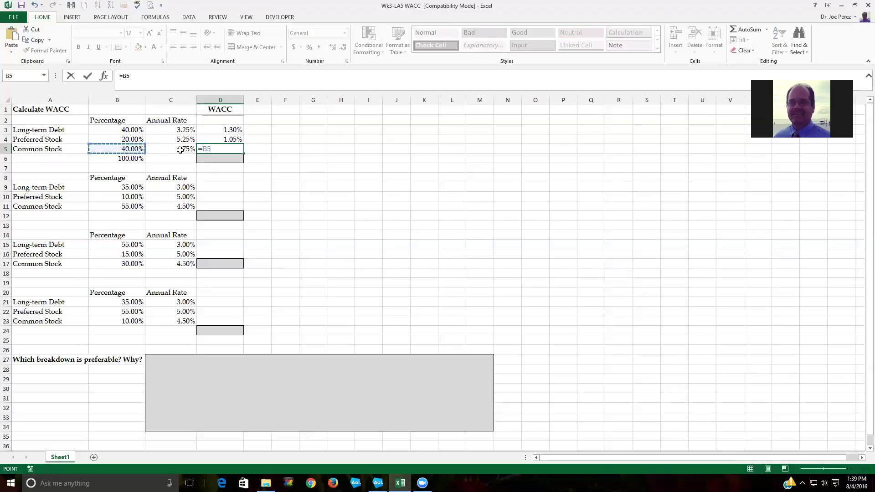
pyautogui.write('*')
pyautogui.click(182, 150)
pyautogui.press('Return')
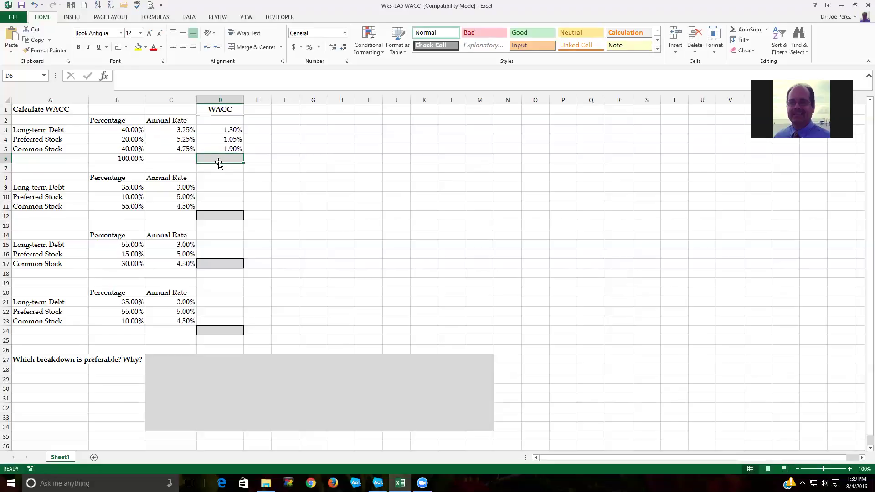
# Compute the first breakdown's WACC in D6 by summing the weighted costs in D3:D5.
pyautogui.write('=')
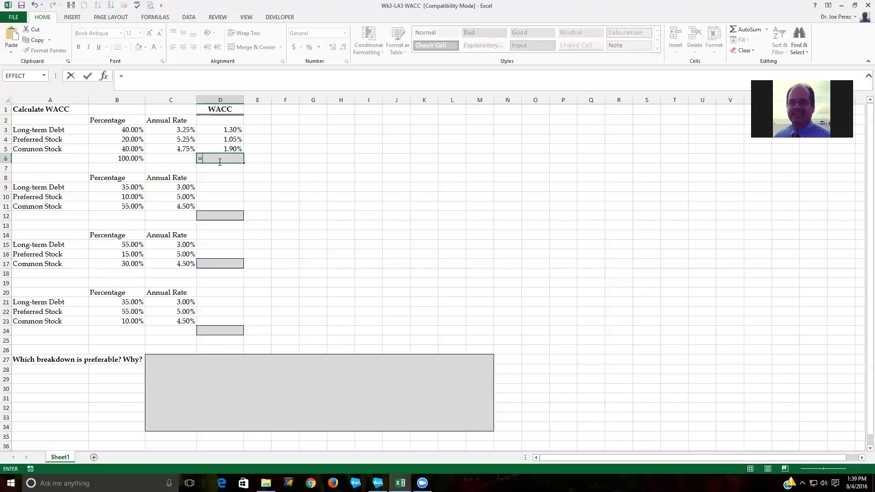
pyautogui.write('sum')
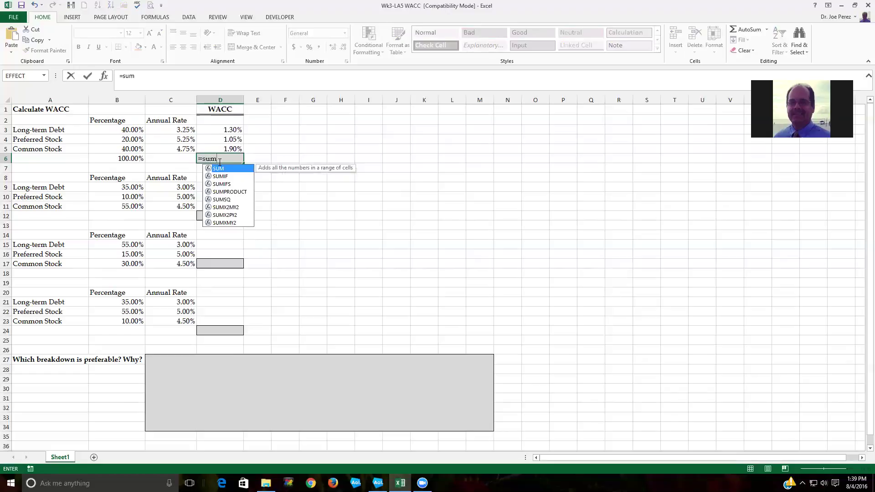
pyautogui.write('(')
pyautogui.click(214, 132)
pyautogui.moveTo(215, 135); pyautogui.dragTo(237, 150)
pyautogui.press('Return')
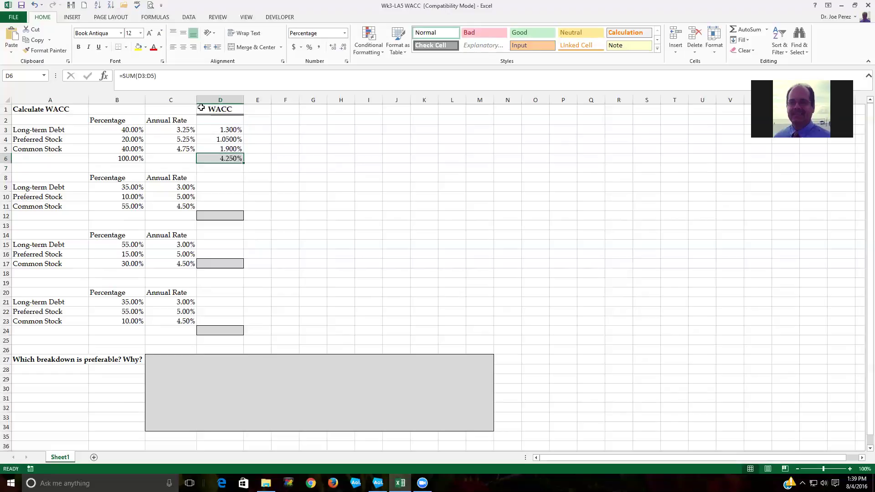
# Highlight the WACC result in D6 with yellow fill and select the answer box for the preferable breakdown question.
pyautogui.click(138, 47)
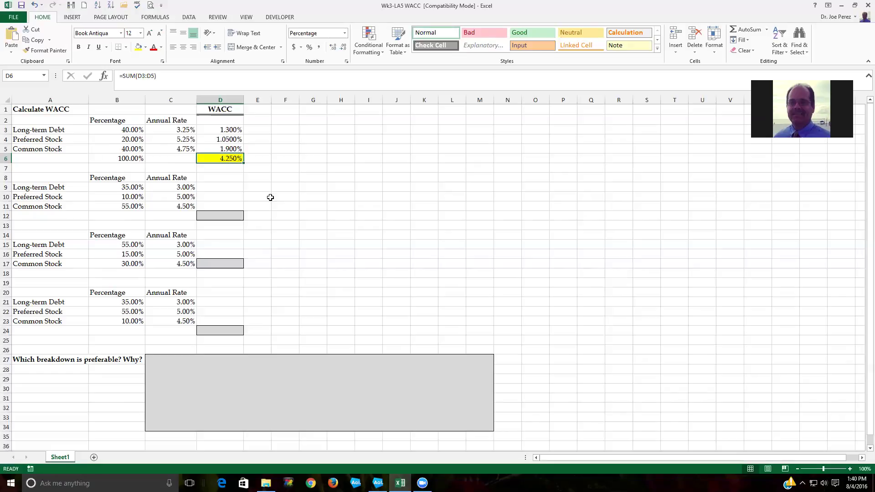
pyautogui.click(188, 367)
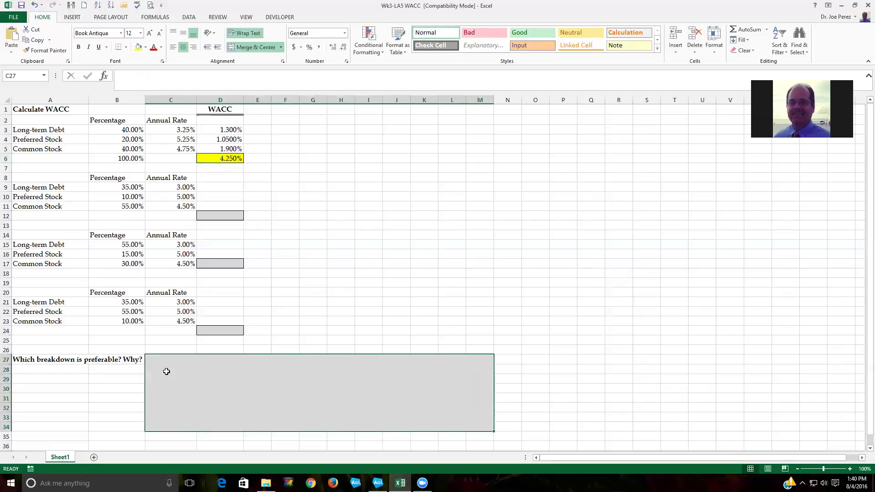